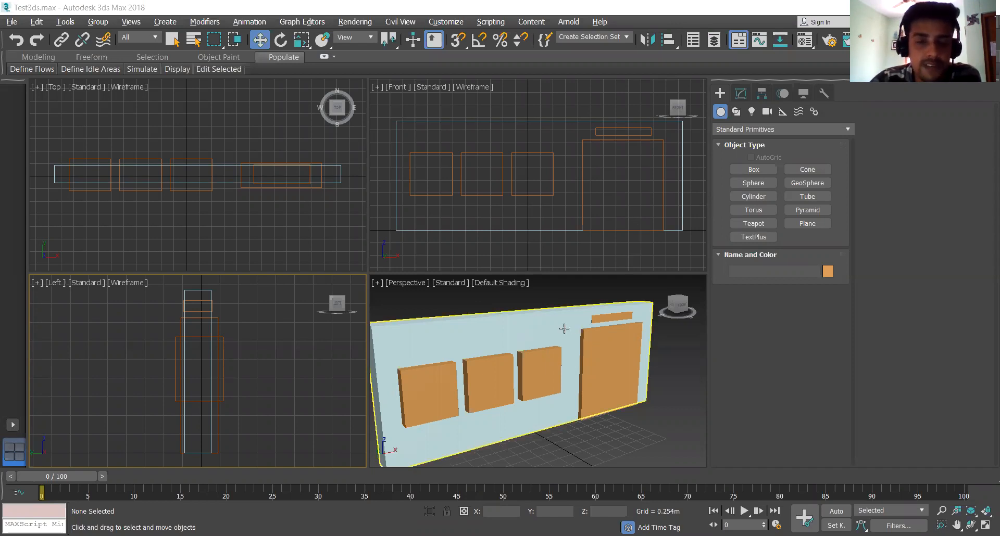
Step: List the Compound Objects creation tools, maximize the Perspective view and select the light blue wall box
middle_click_drag(591, 328, 605, 325)
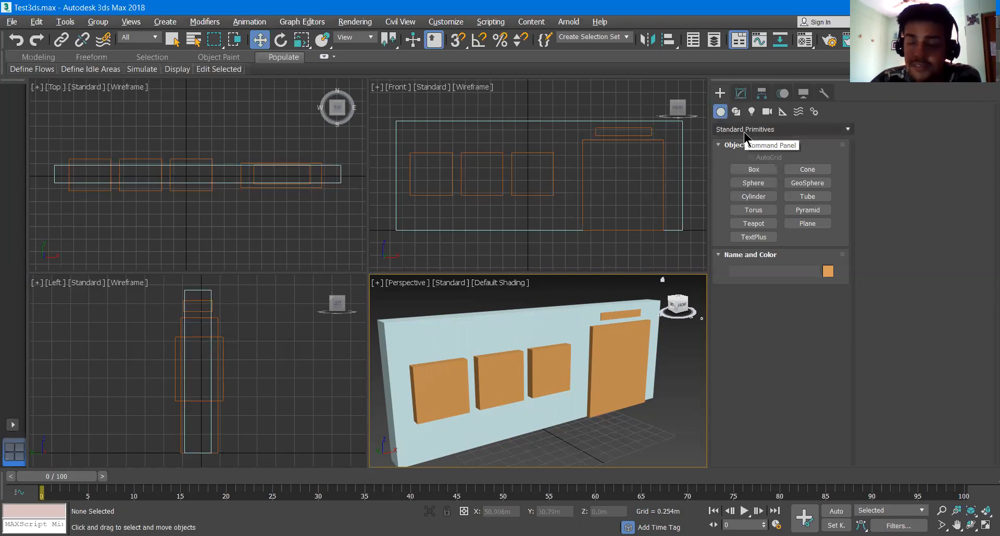
left_click(745, 130)
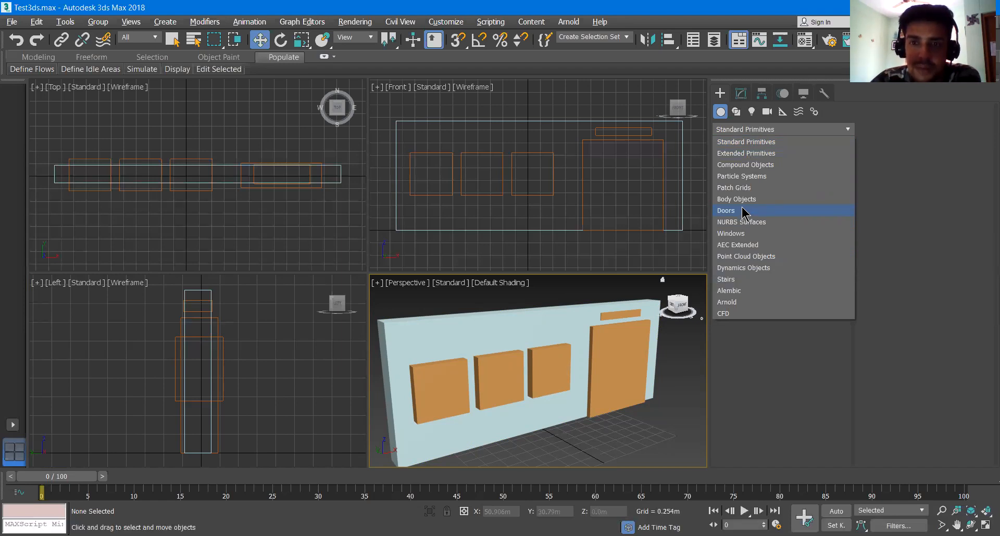
left_click(749, 166)
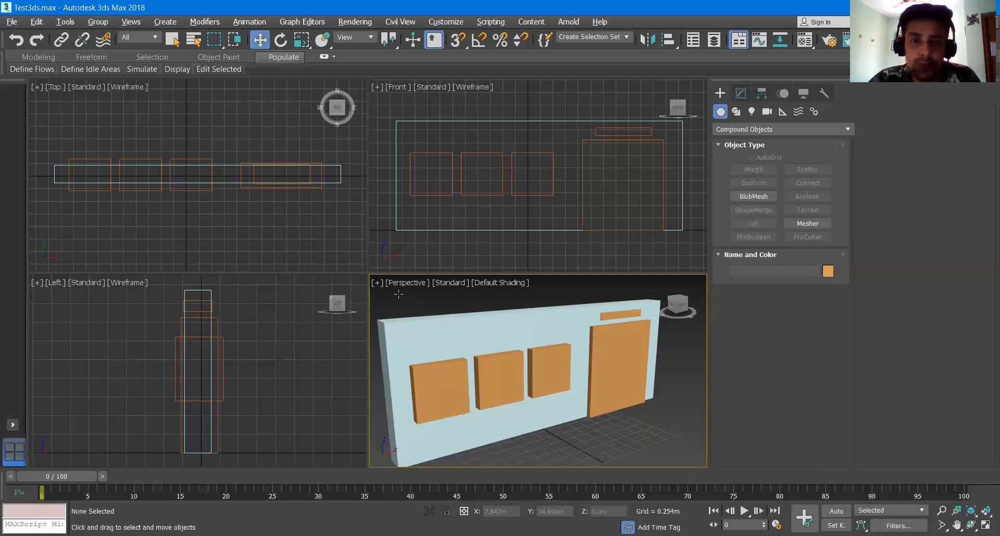
key("alt+w")
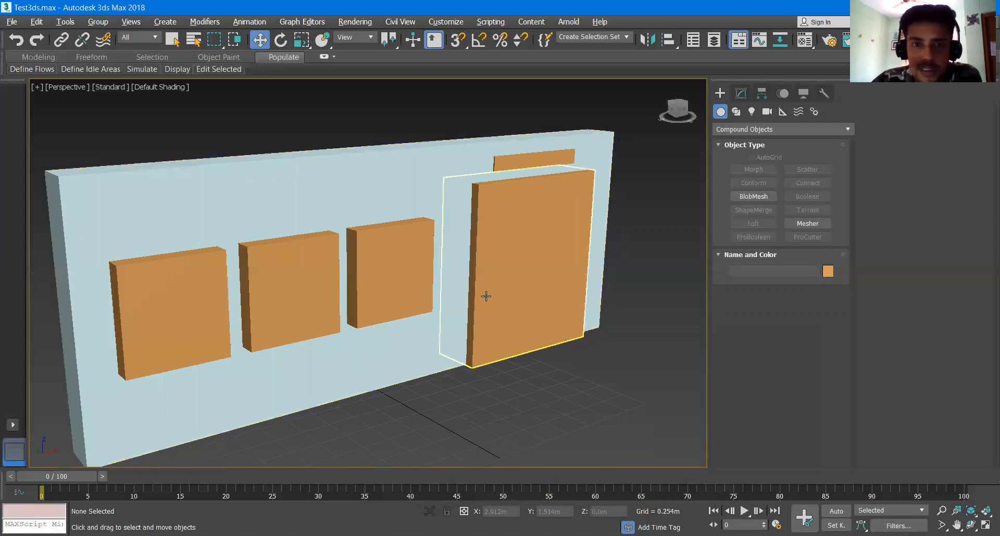
mouse_move(438, 301)
middle_mouse_down("alt")
mouse_move(548, 296)
mouse_move(440, 308)
middle_mouse_up("alt")
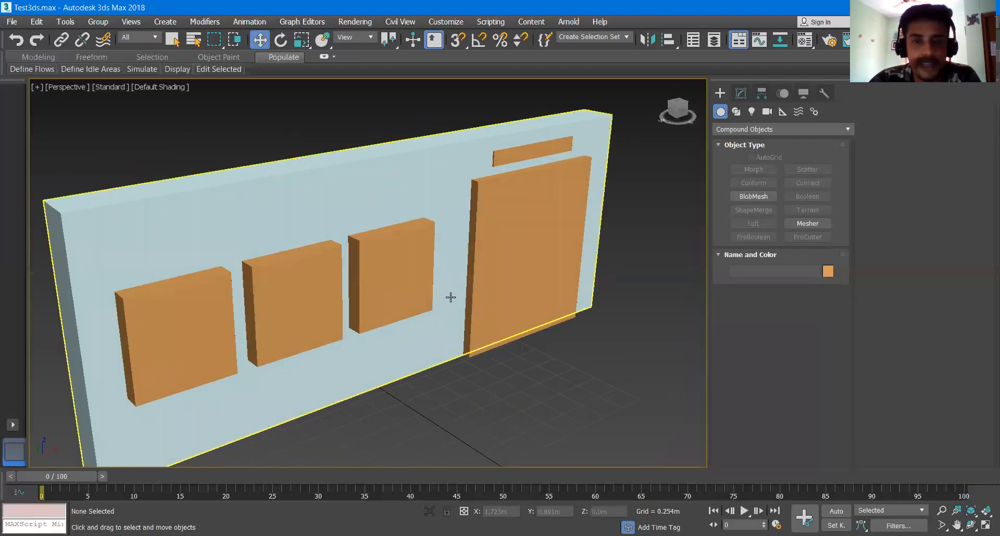
scroll(450, 295, "down", 2)
scroll(451, 295, "up", 2)
middle_click_drag(451, 295, 488, 295)
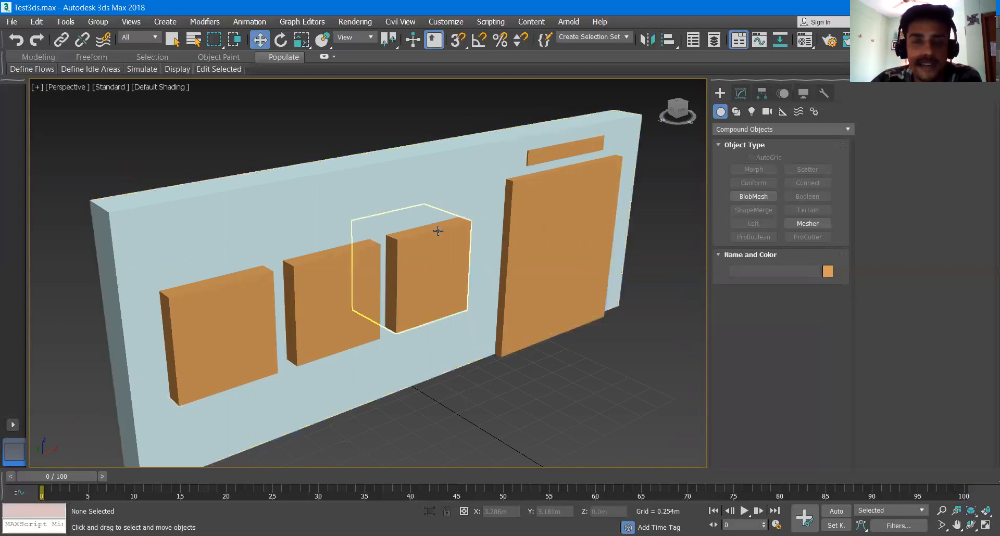
left_click(313, 195)
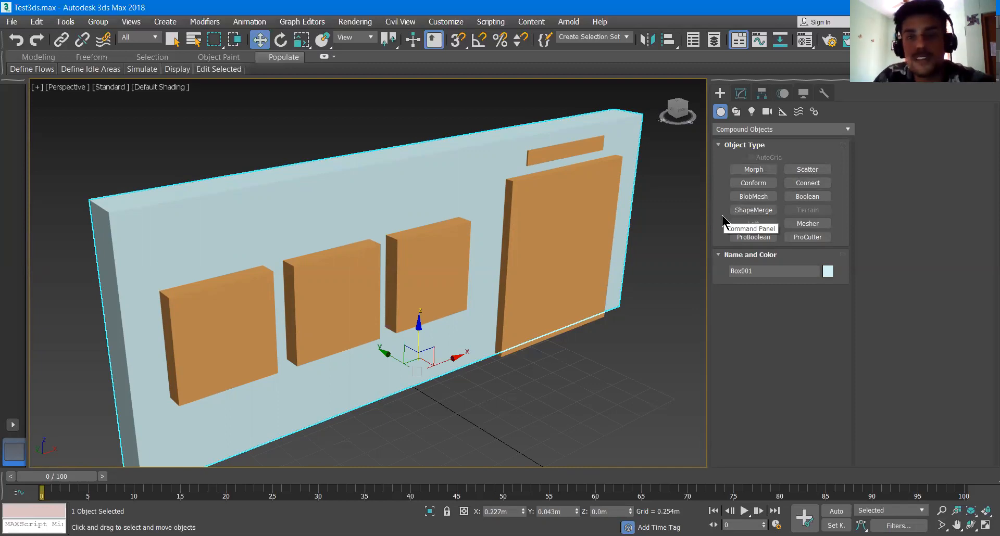
Step: Try a Boolean Union of the wall with the large orange door box, and undo it
left_click(807, 170)
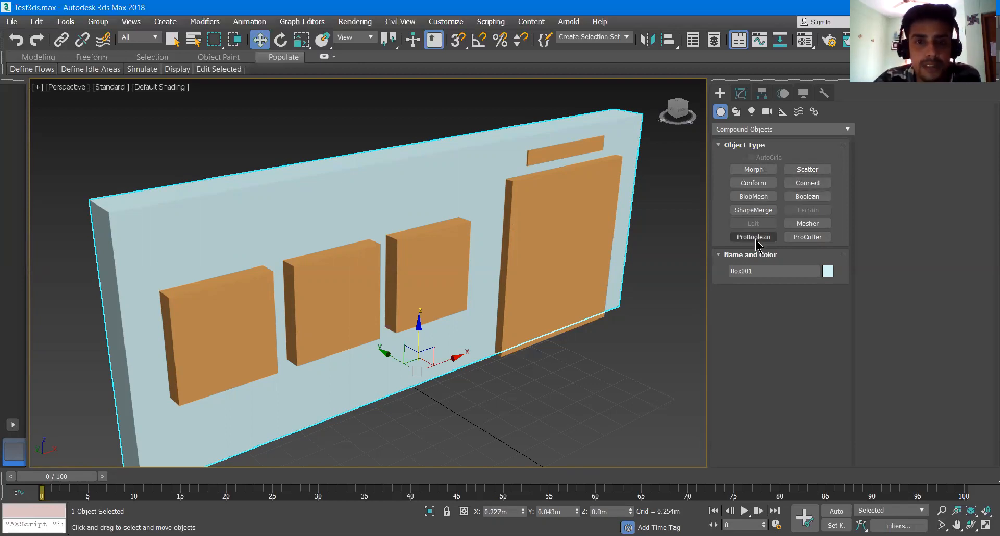
left_click(807, 197)
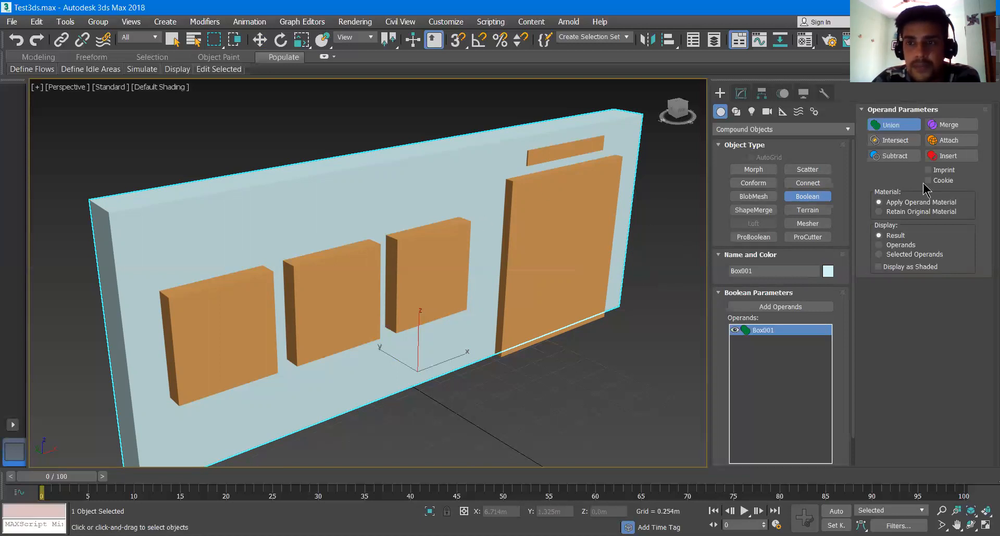
left_click(914, 128)
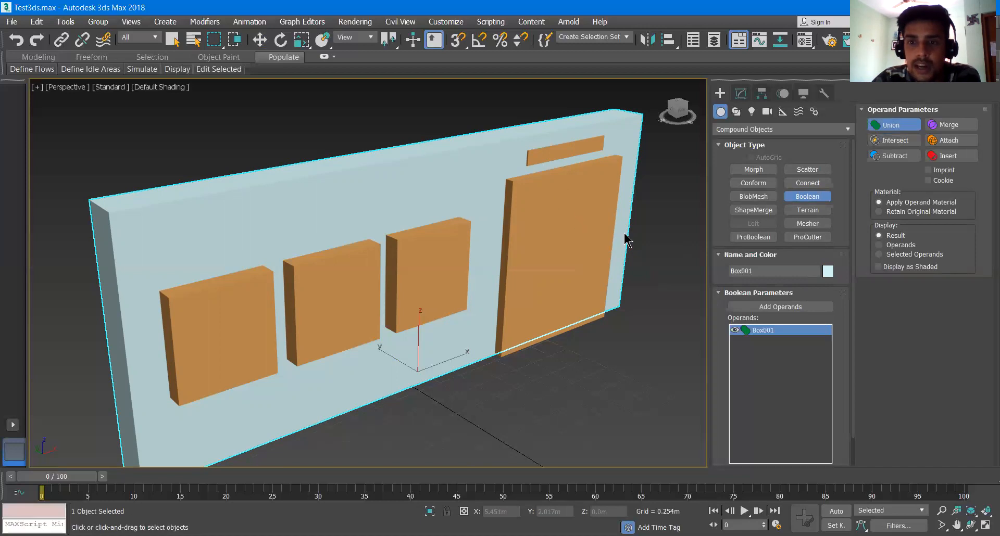
left_click(761, 310)
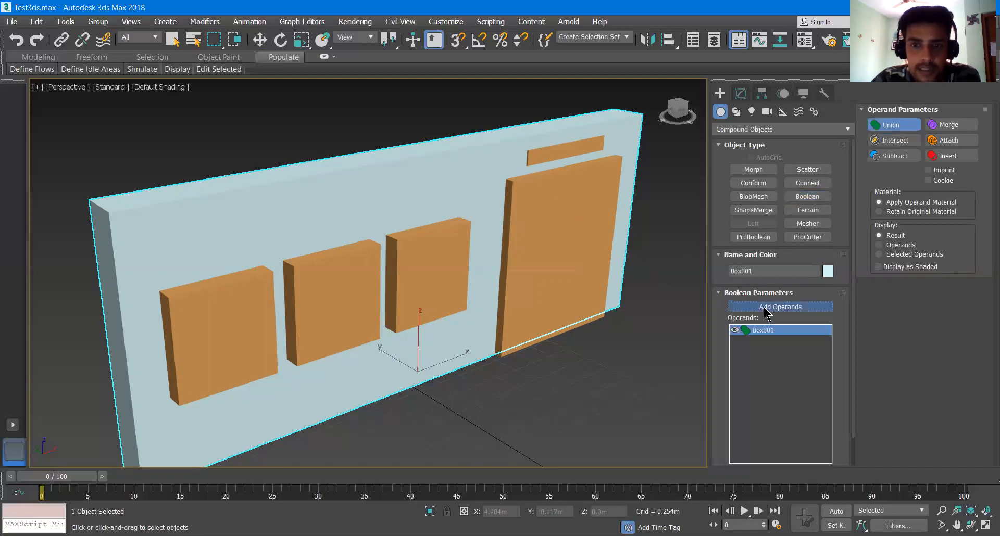
left_click(572, 216)
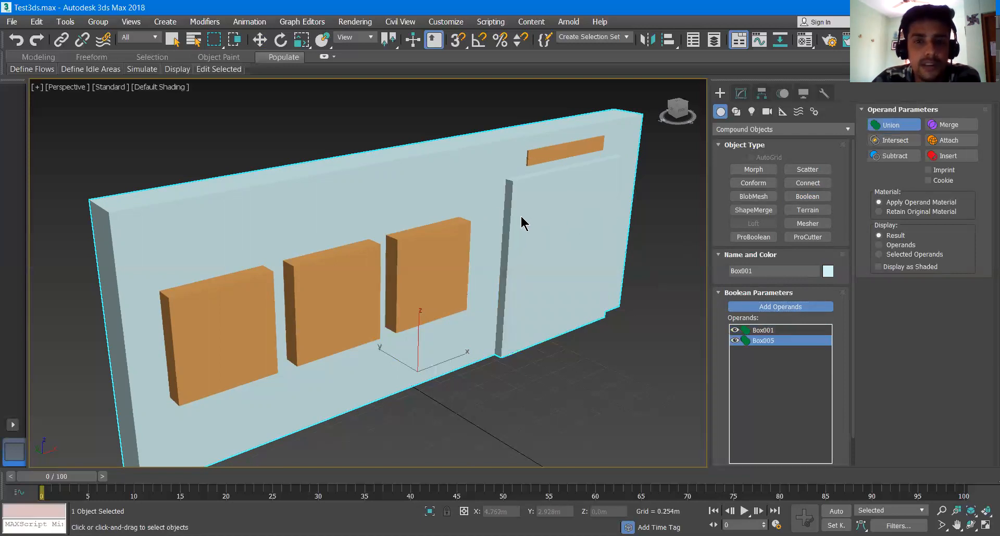
key("w")
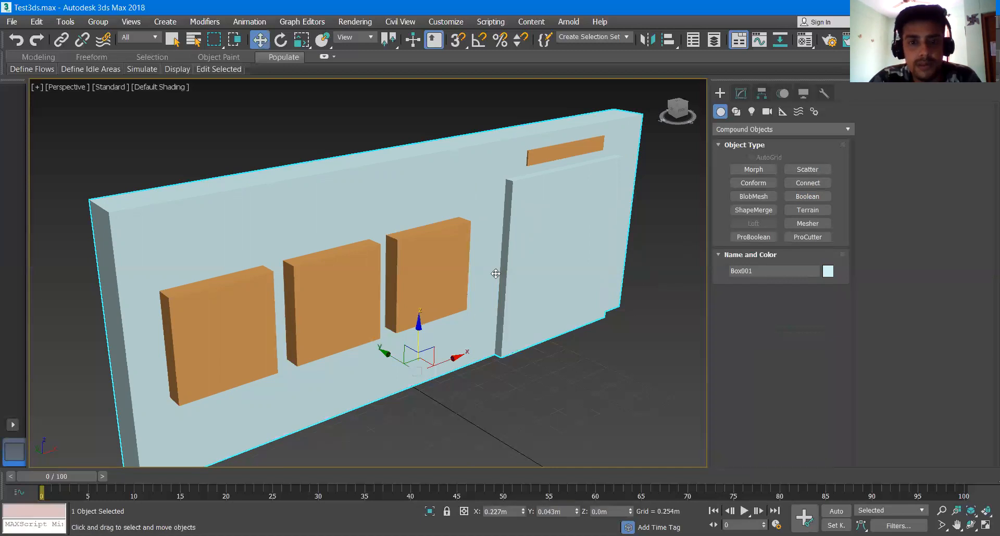
left_click_drag(503, 346, 467, 326)
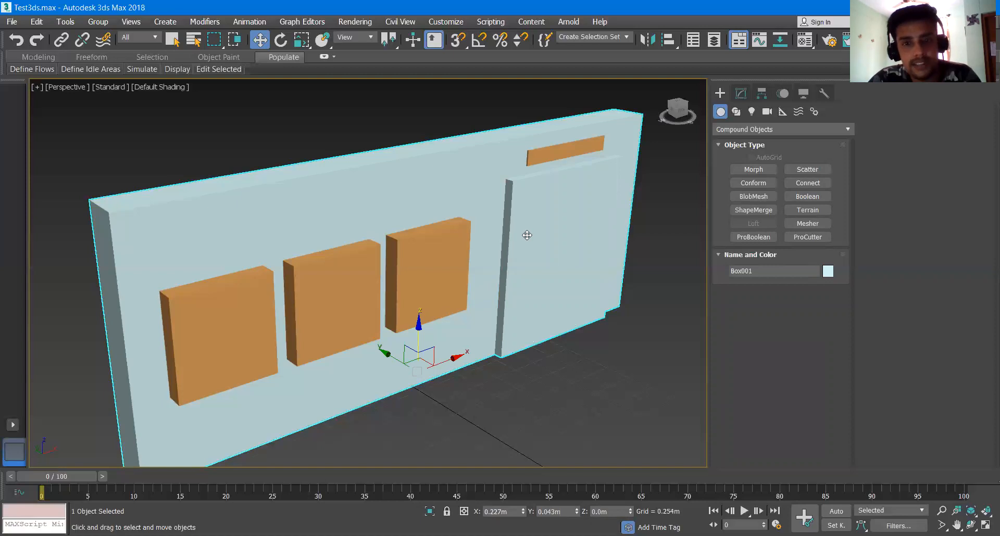
key("ctrl+z")
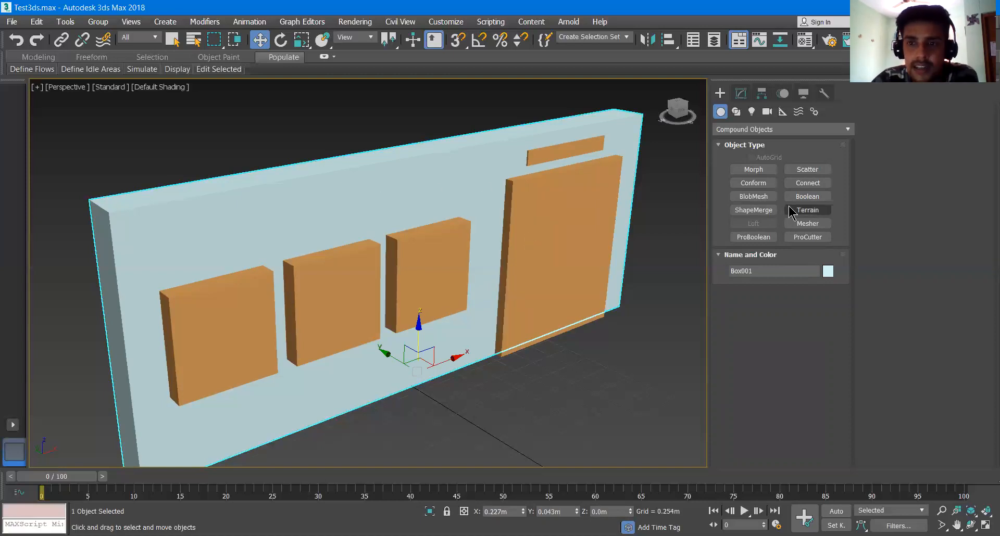
Step: Try a Boolean Subtract of the door box from the wall, and undo the cut
left_click(802, 197)
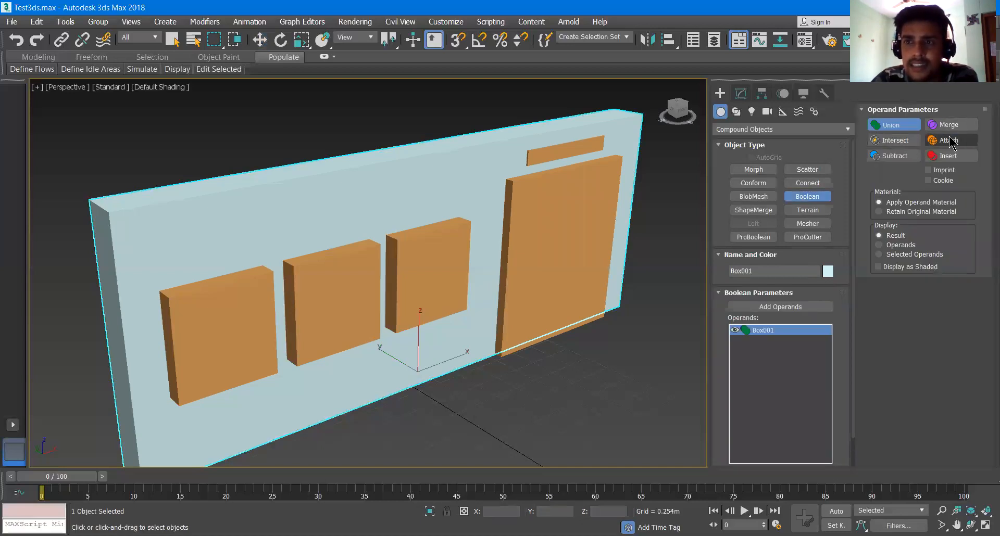
left_click(897, 159)
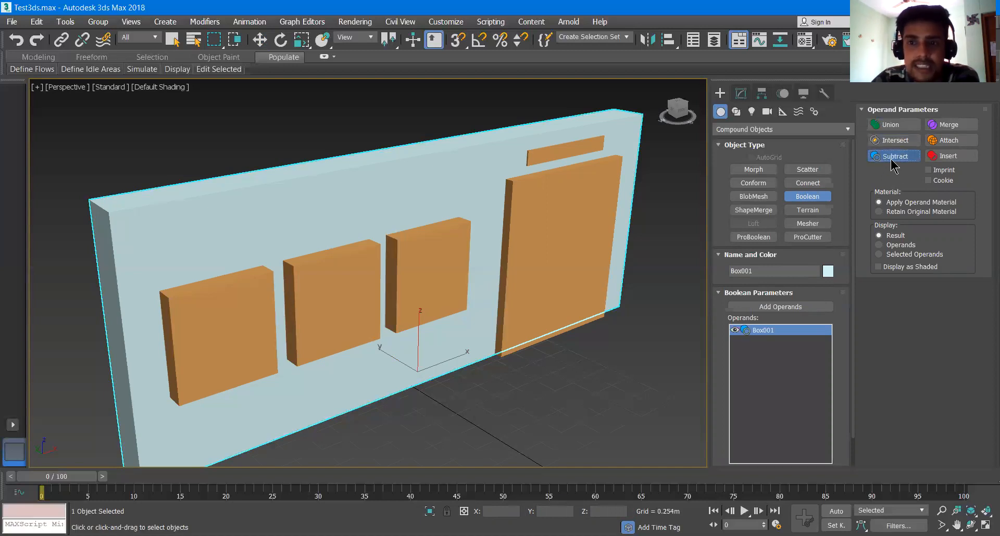
left_click(791, 308)
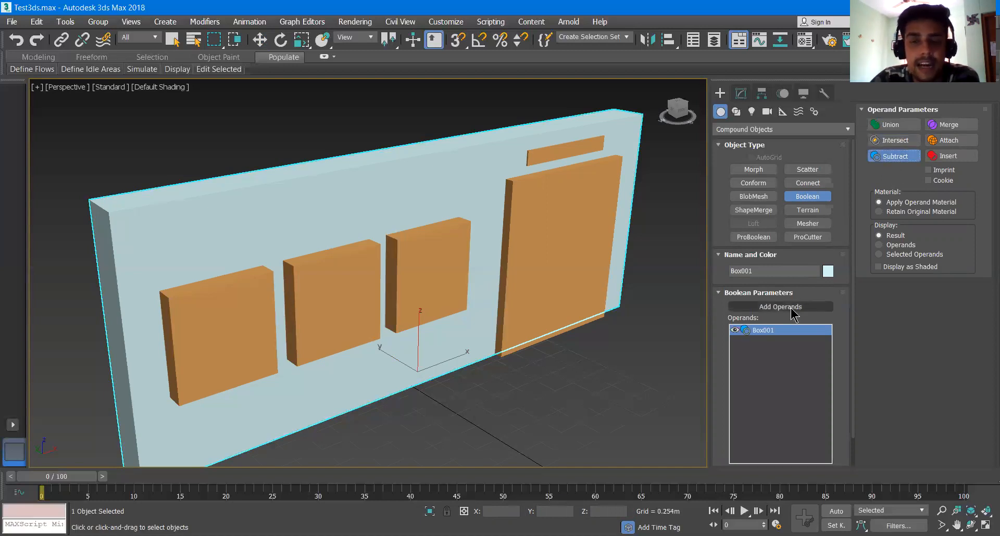
left_click(551, 223)
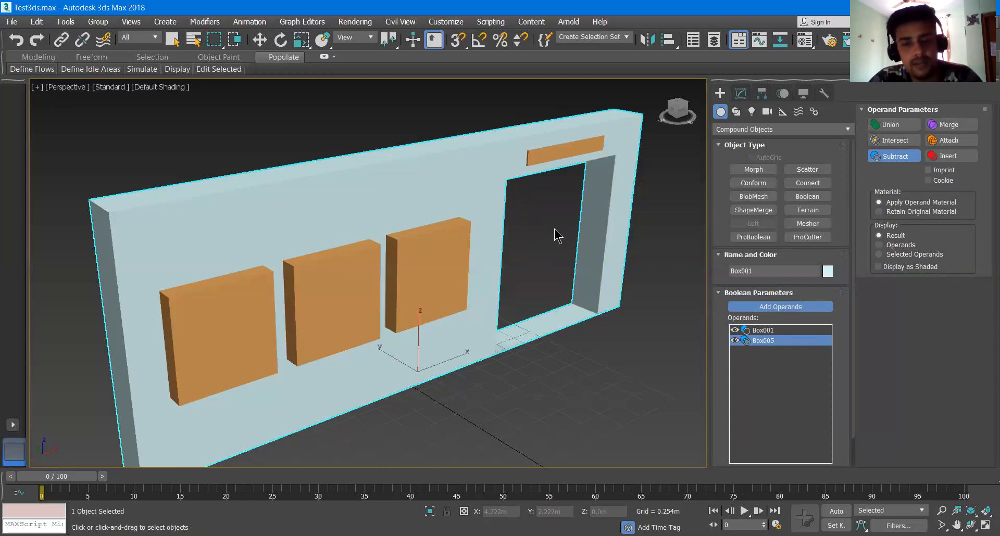
key("ctrl+z")
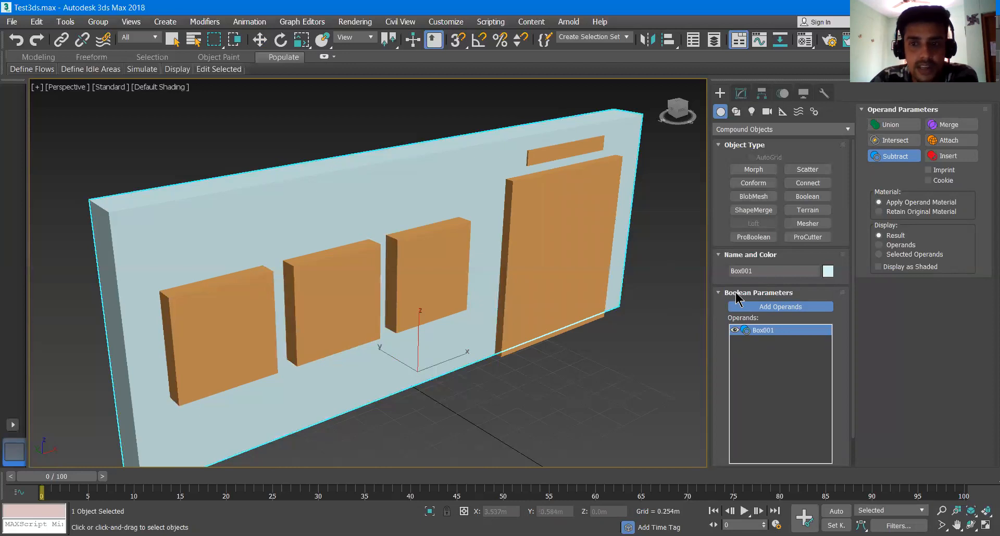
Step: Try subtracting the two window boxes nearest the door from the wall, and undo both cuts
left_click(781, 309)
left_click(440, 263)
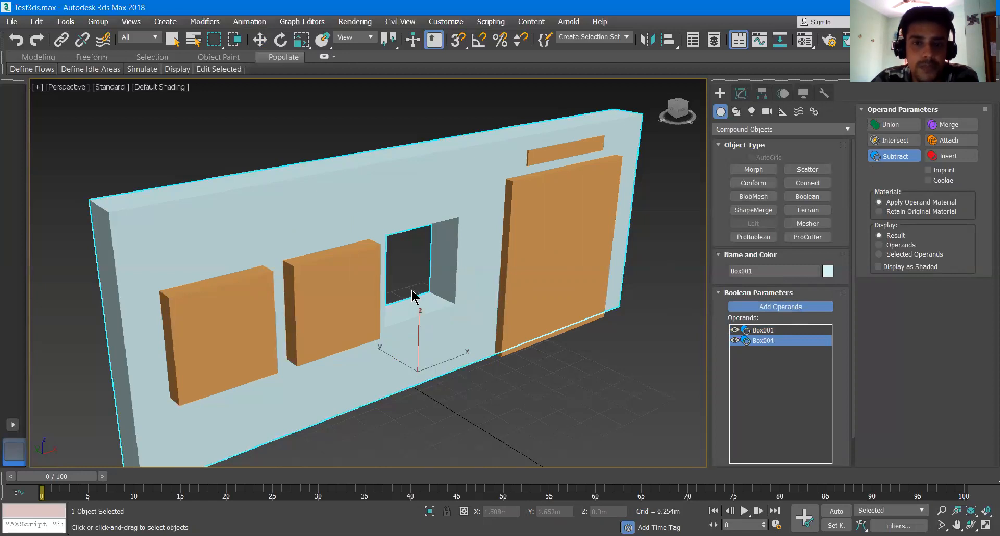
left_click(348, 300)
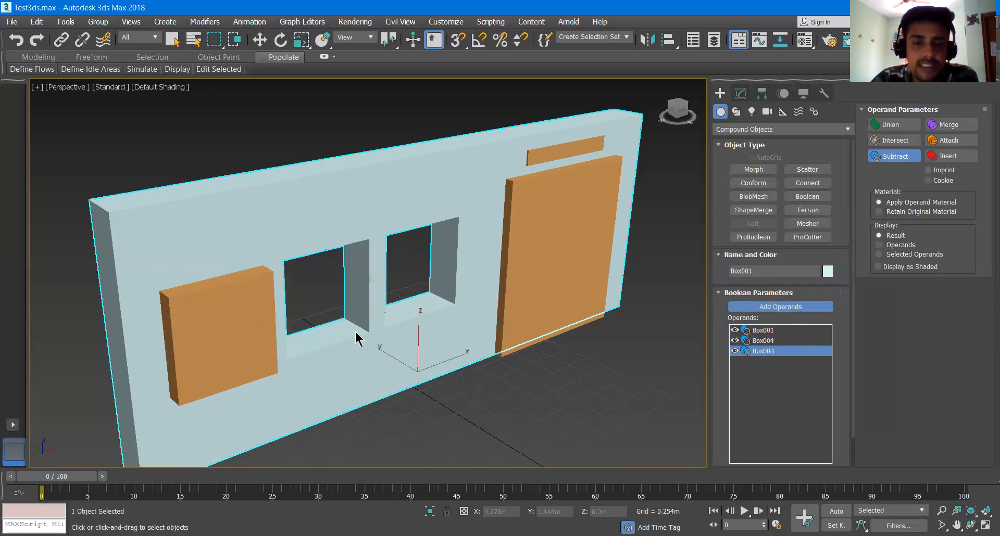
key("ctrl+z")
key("ctrl+z")
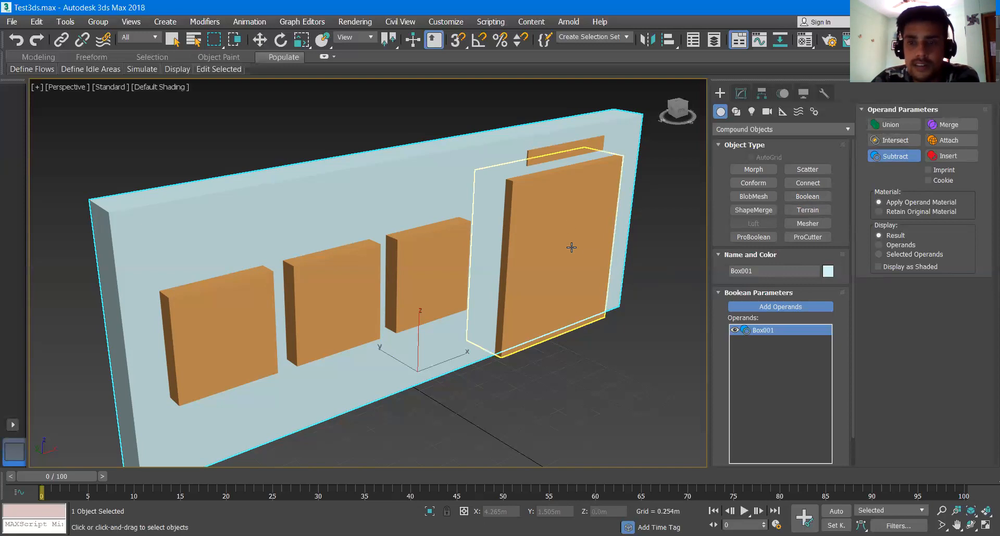
Step: Start a ProBoolean Subtraction on the wall, test it on the door box with the Move option, and undo the cut
left_click(750, 236)
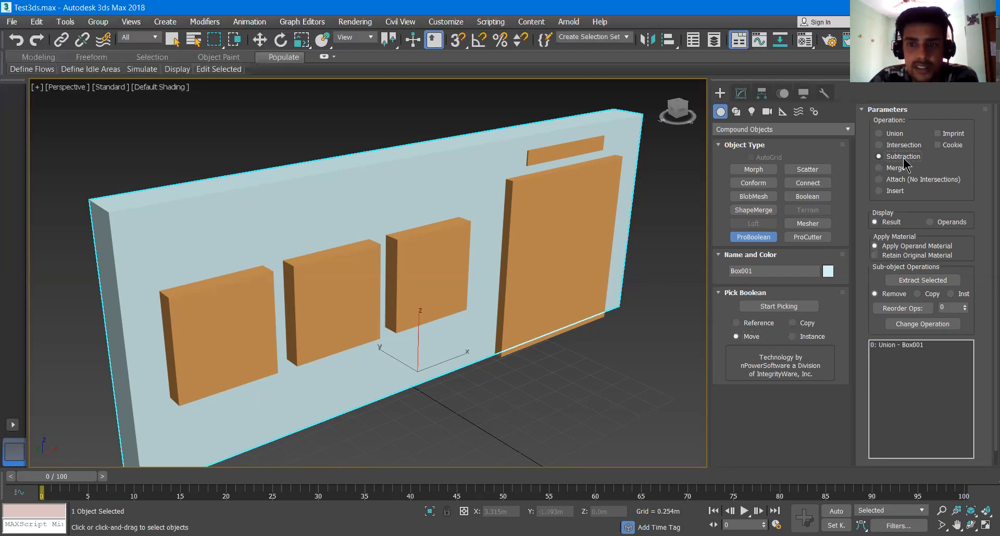
left_click(771, 307)
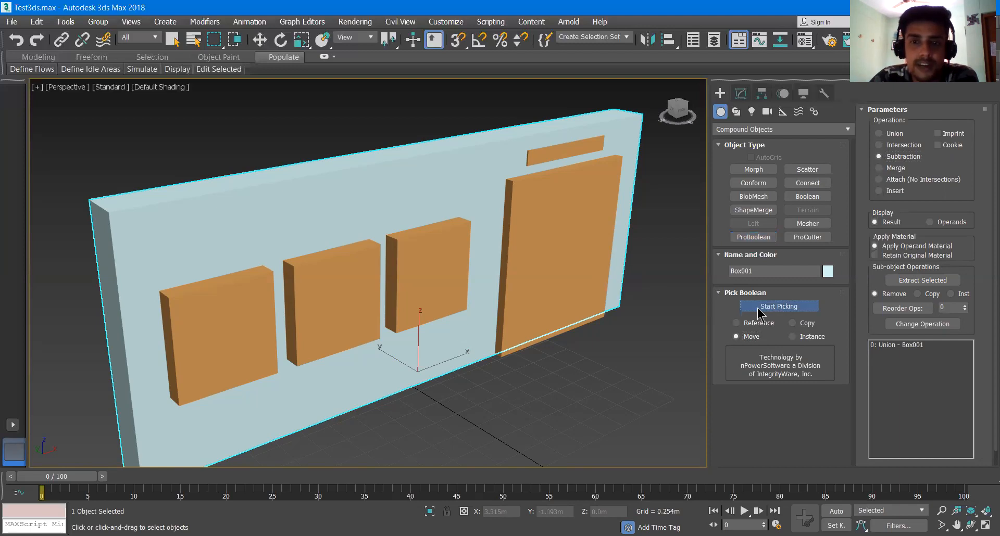
left_click(555, 227)
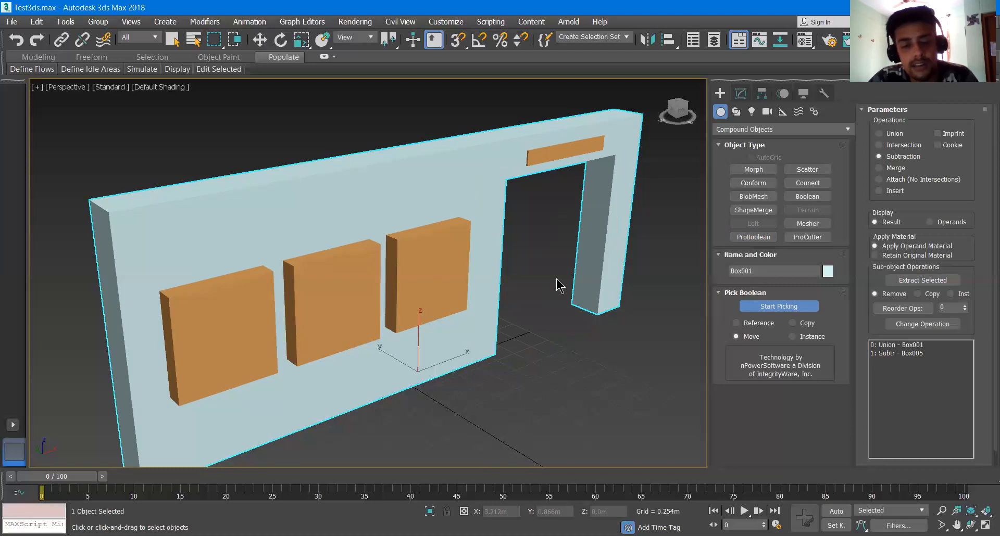
key("ctrl+z")
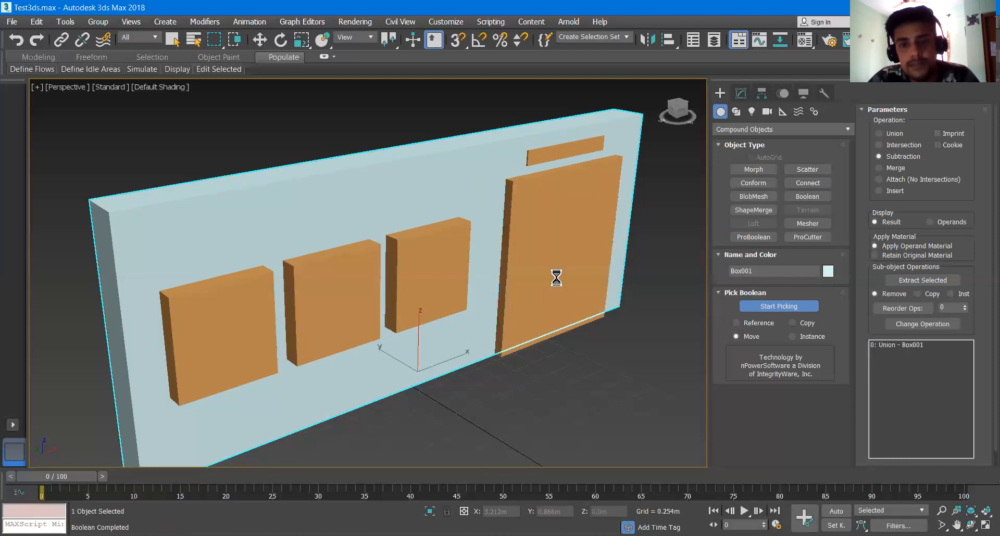
Step: Subtract the door box from the wall with the Instance option and finish the ProBoolean picking
left_click(801, 338)
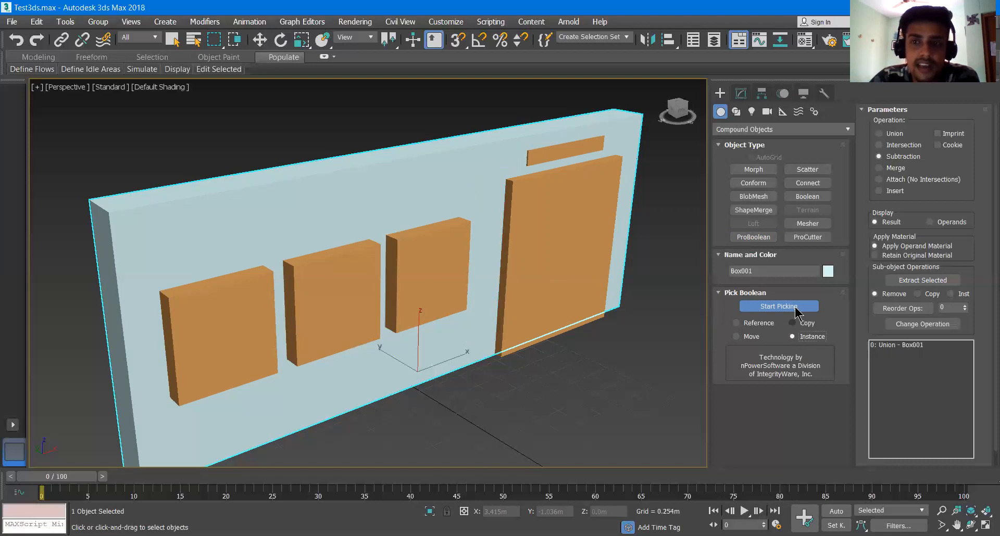
left_click(562, 243)
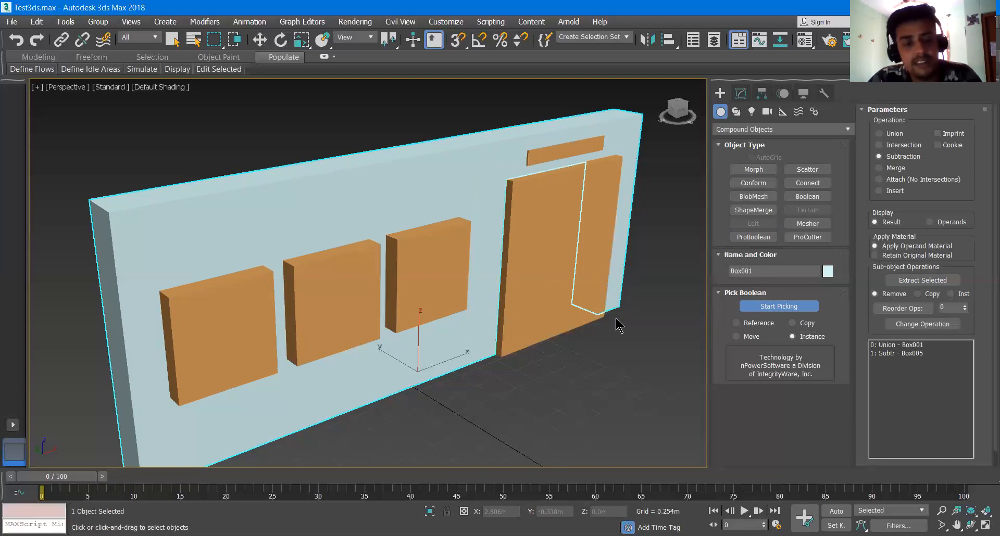
key("w")
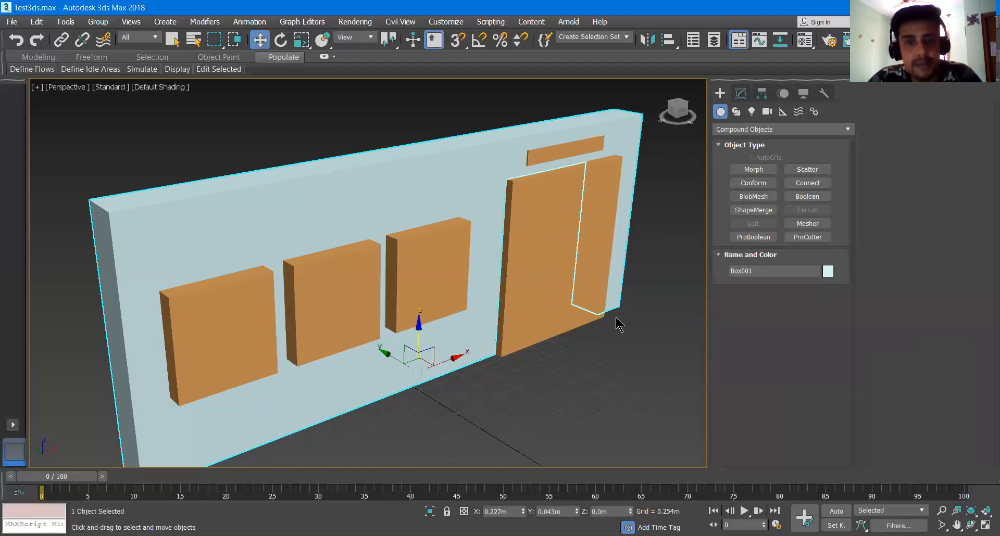
Step: Move the door box out in front of the wall along the Y axis, to about Y -1.344 m
left_click(557, 230)
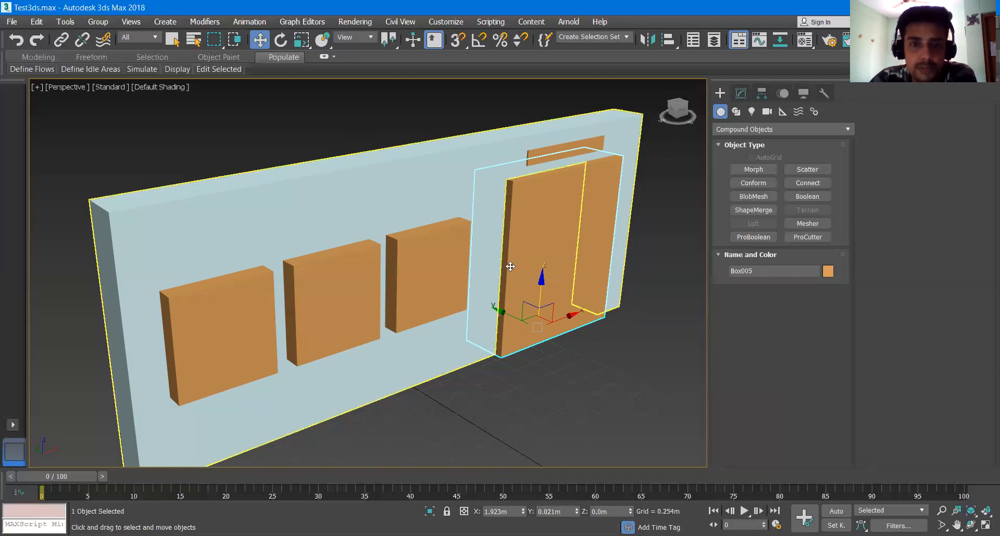
left_click_drag(500, 313, 568, 300)
scroll(573, 365, "down", 3)
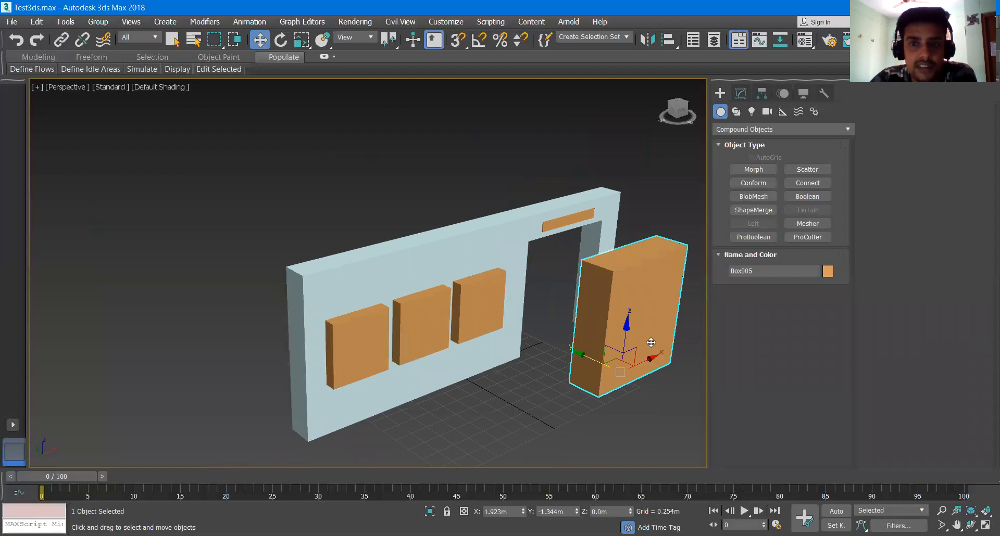
Step: Reduce the door box's width to 1.4 m to resize the linked opening in the wall
left_click(741, 94)
mouse_move(823, 277)
left_mouse_down()
mouse_move(824, 263)
mouse_move(824, 279)
left_mouse_up()
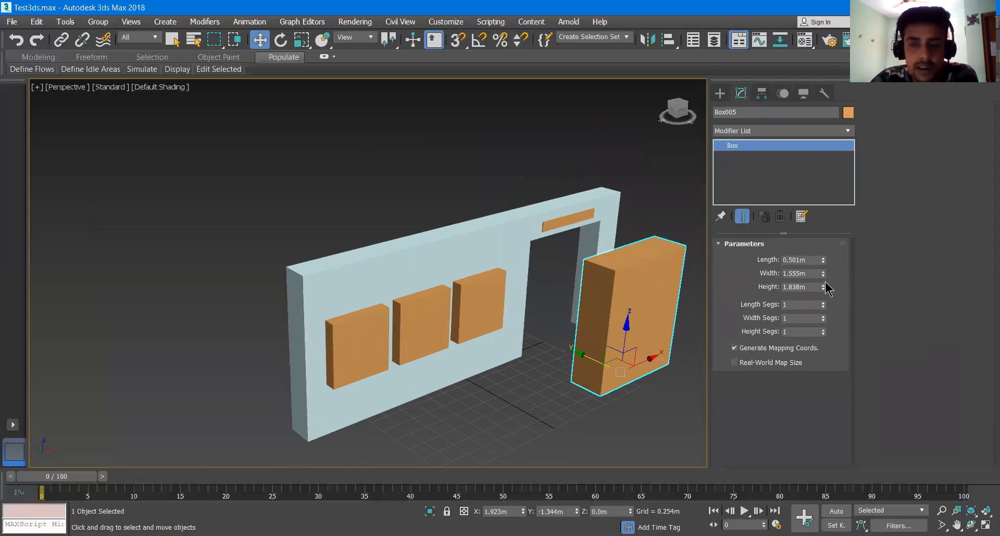
left_click_drag(823, 274, 823, 277)
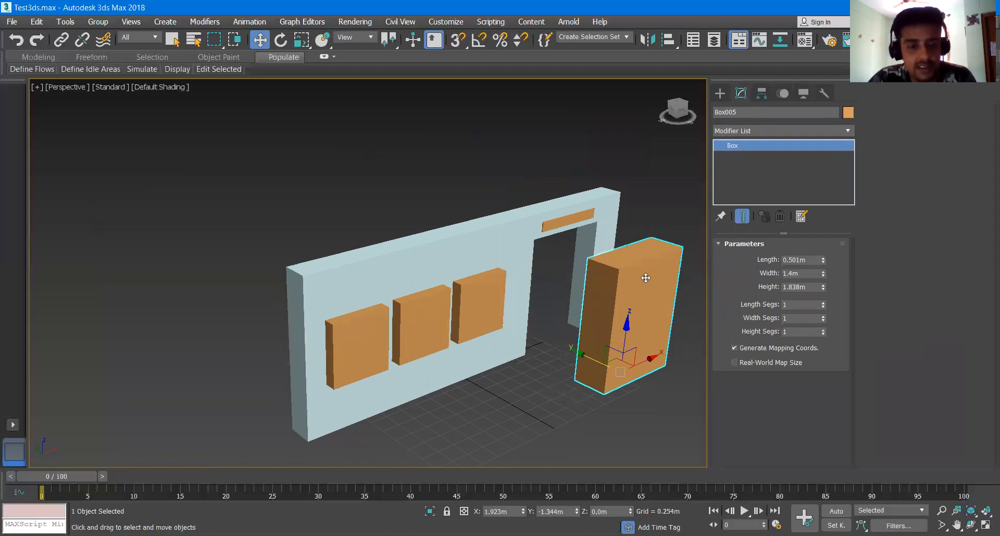
Step: Undo the door box's width changes and its move away from the wall
key("ctrl+z")
key("ctrl+z")
key("ctrl+z")
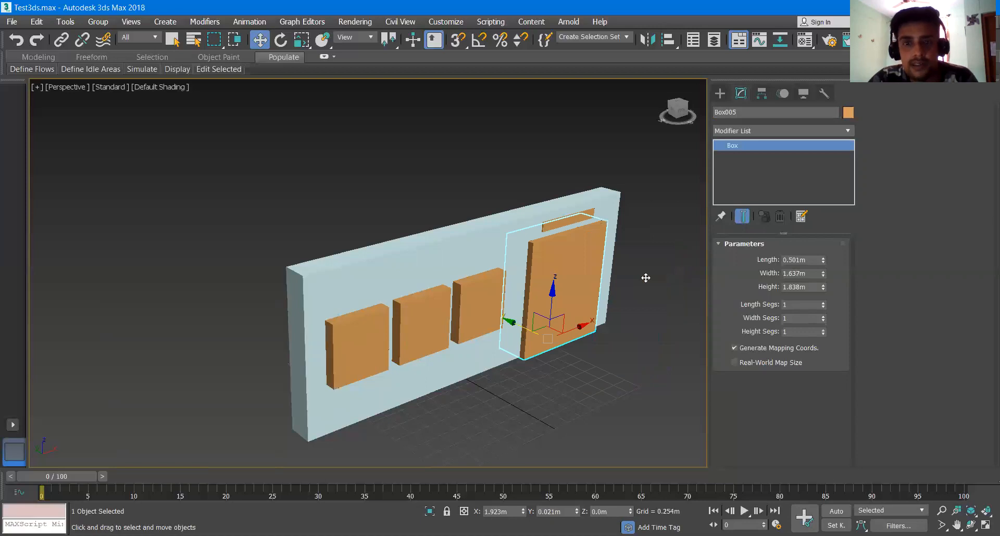
Step: Undo the Instance subtraction of the door box from the wall and try shifting the door box along the Y axis
key("ctrl+z")
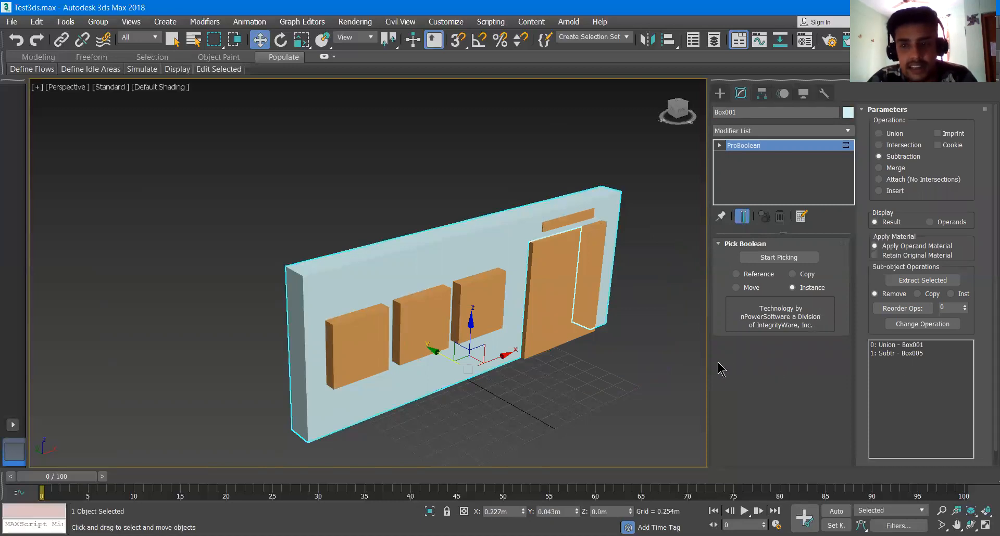
left_click(895, 354)
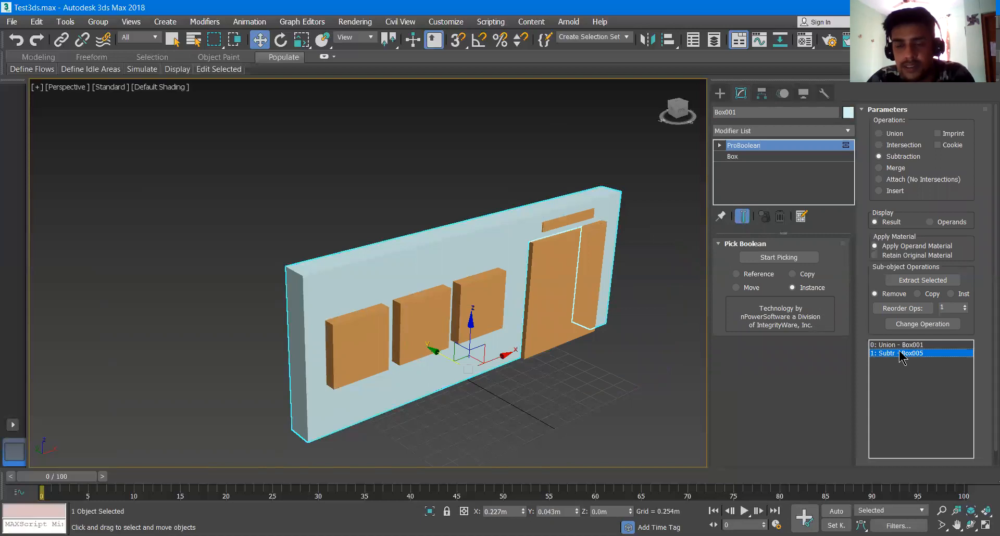
left_click(587, 277)
left_click_drag(515, 324, 563, 353)
key("ctrl+z")
key("ctrl+z")
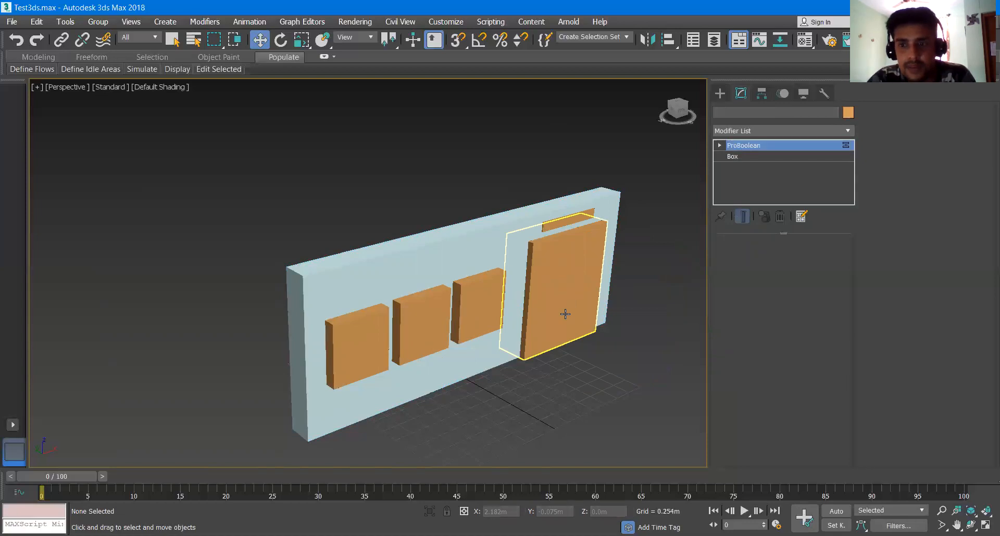
left_click(512, 250)
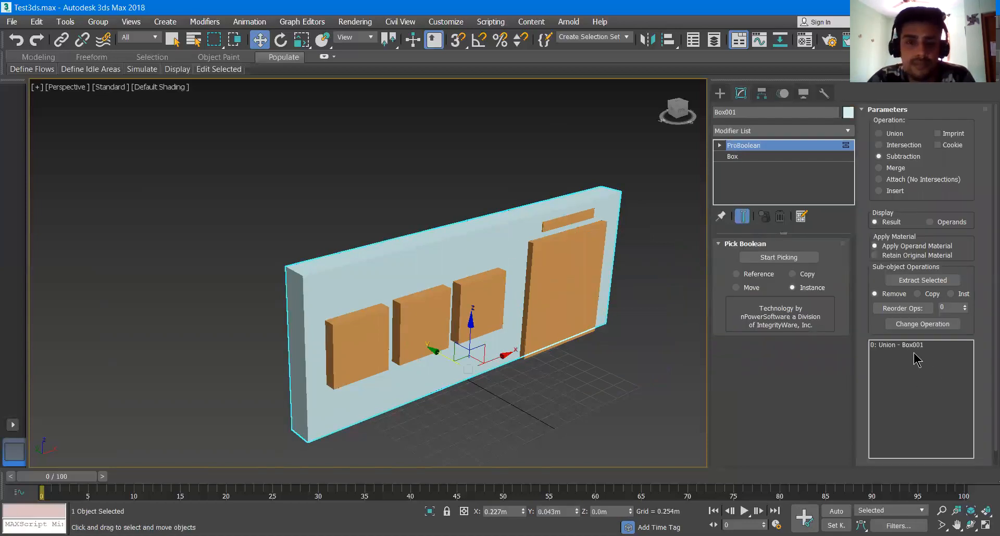
left_click(571, 266)
left_click_drag(536, 336, 506, 319)
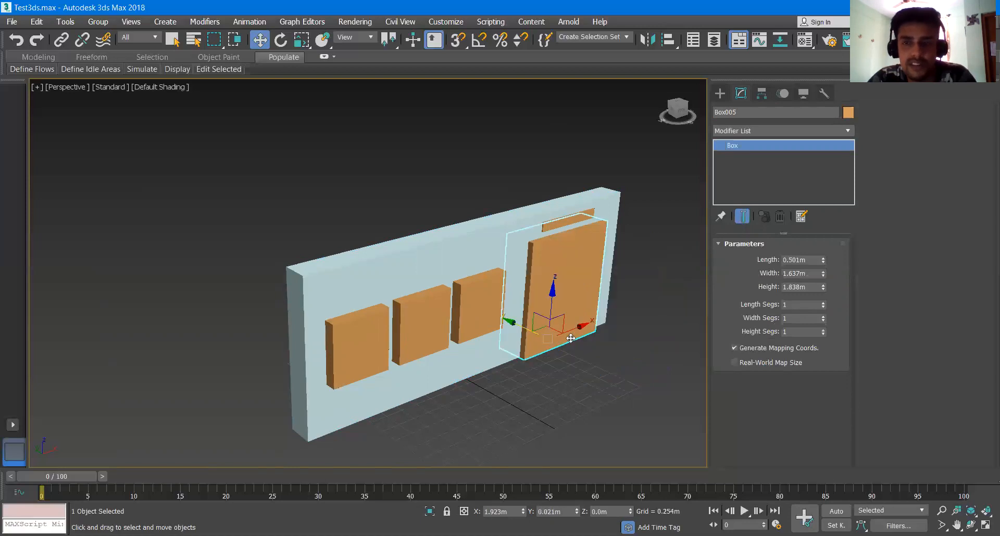
Step: Subtract the door box from the wall with the Copy option and finish the ProBoolean picking
left_click(486, 258)
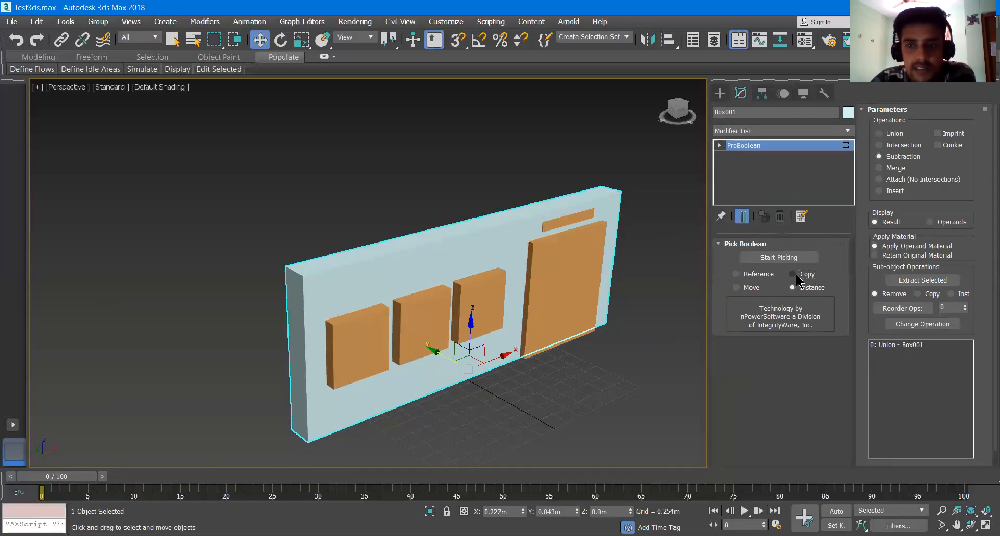
left_click(791, 275)
left_click(778, 257)
left_click(543, 264)
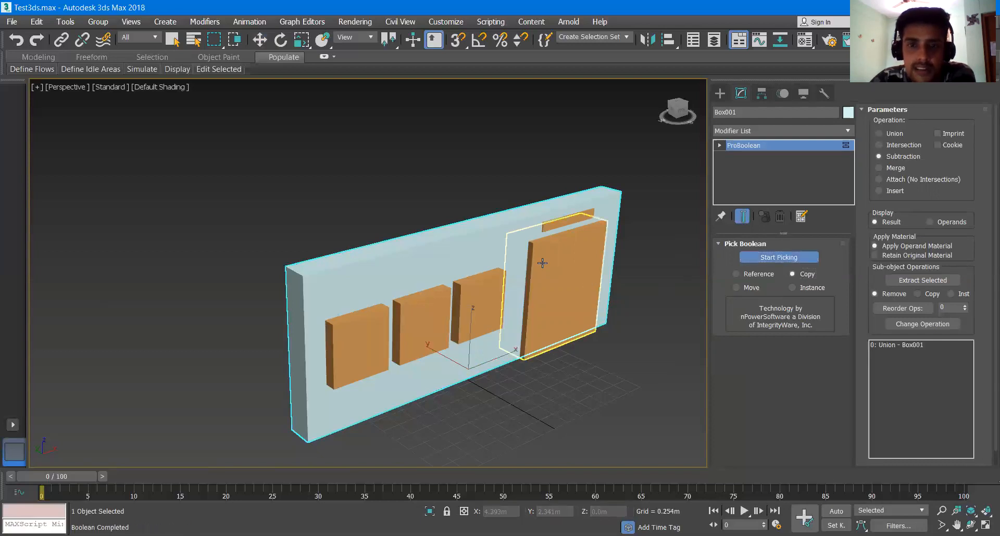
key("w")
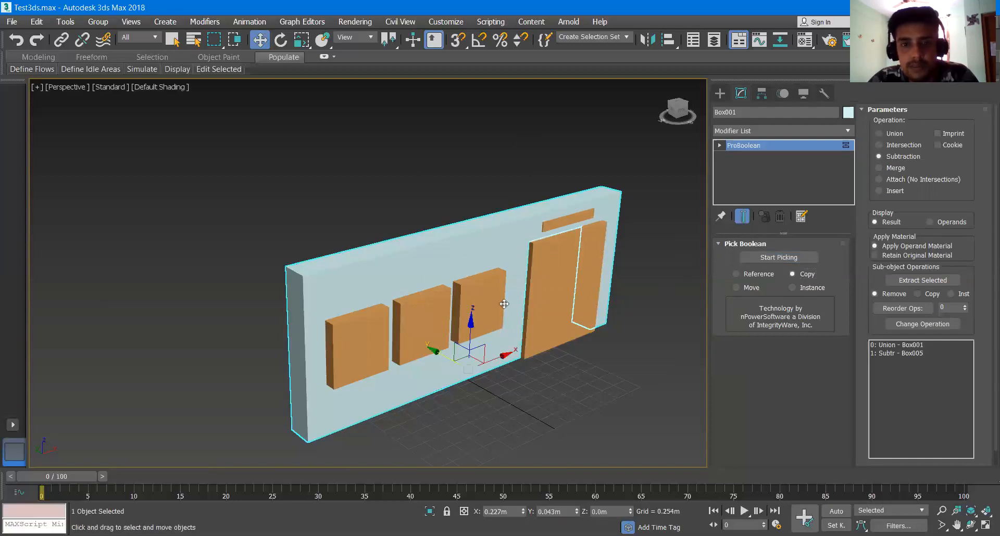
Step: Move the door box out in front of the wall to about Y -1.347 m and increase its height to about 2.408 m
left_click_drag(470, 354, 396, 312)
key("ctrl+z")
left_click(584, 354)
left_click(569, 313)
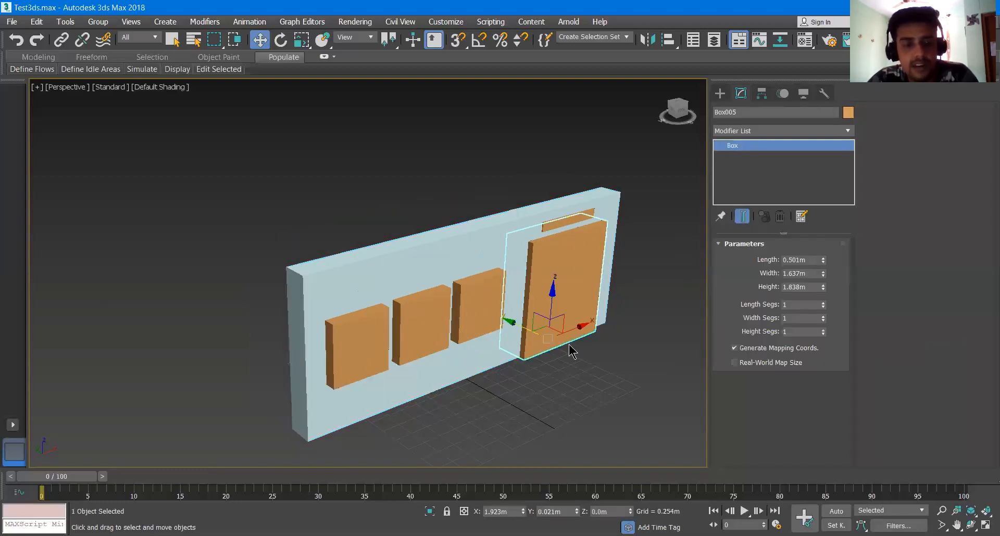
left_click_drag(513, 324, 617, 289)
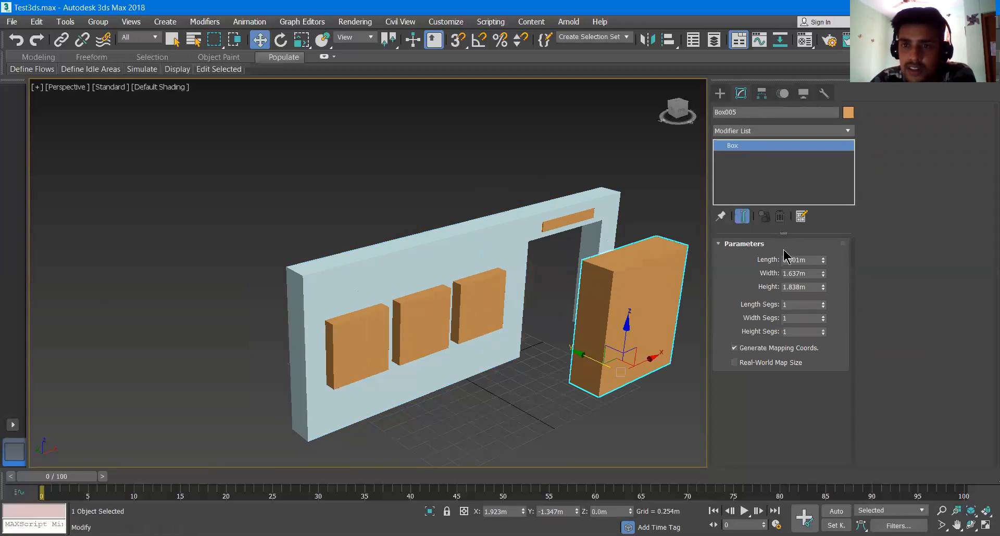
left_click_drag(823, 287, 822, 268)
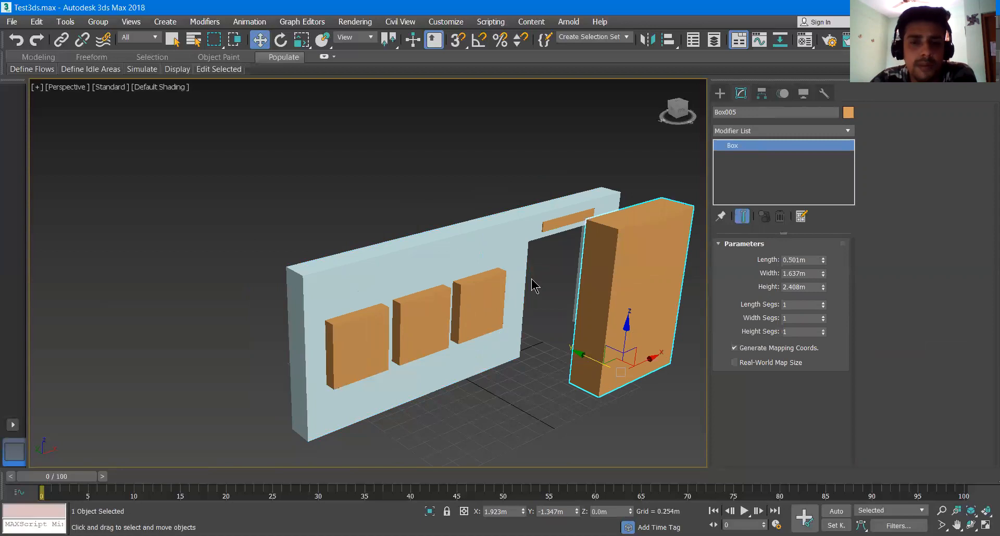
Step: Undo the door box's height increase and its move away from the wall
key("ctrl+z")
key("ctrl+z")
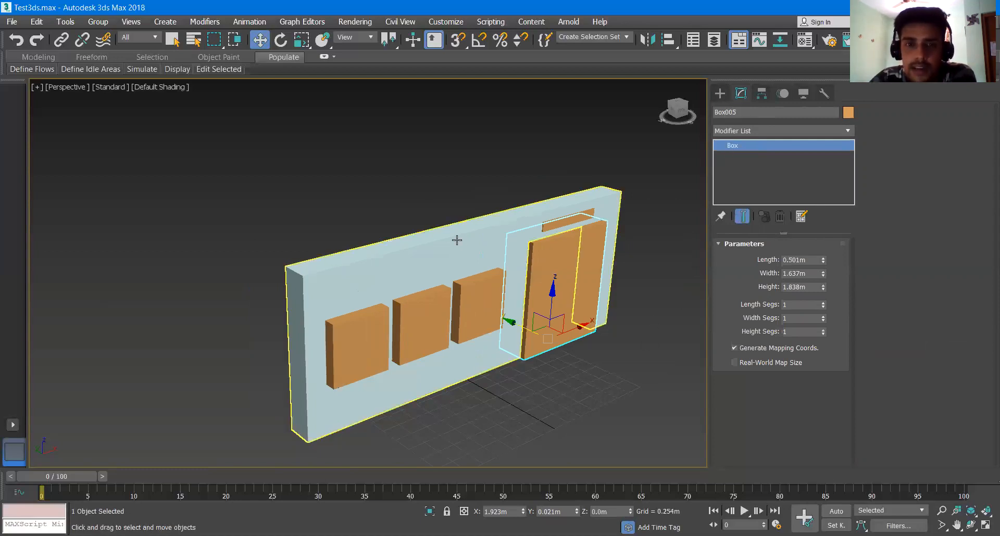
left_click(598, 254)
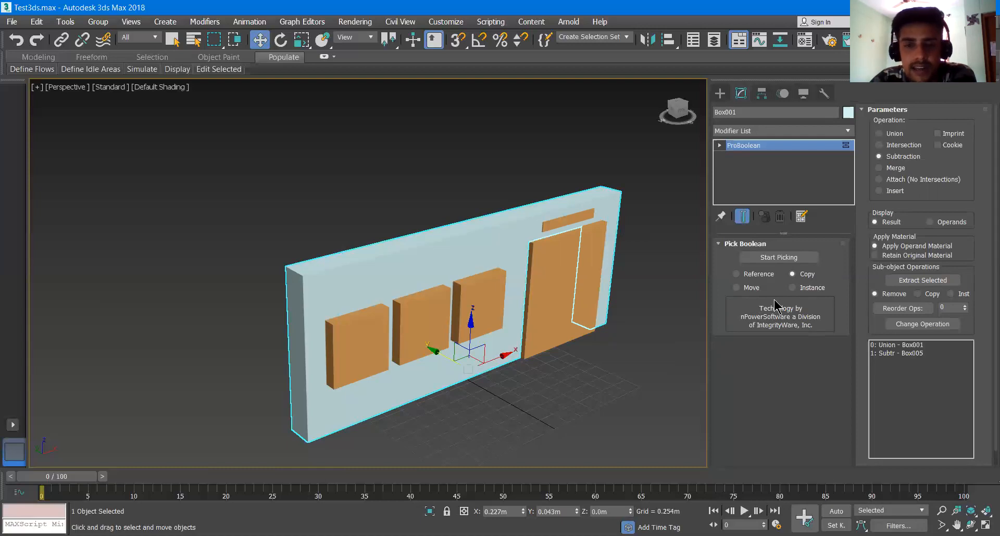
middle_click_drag(649, 315, 631, 297)
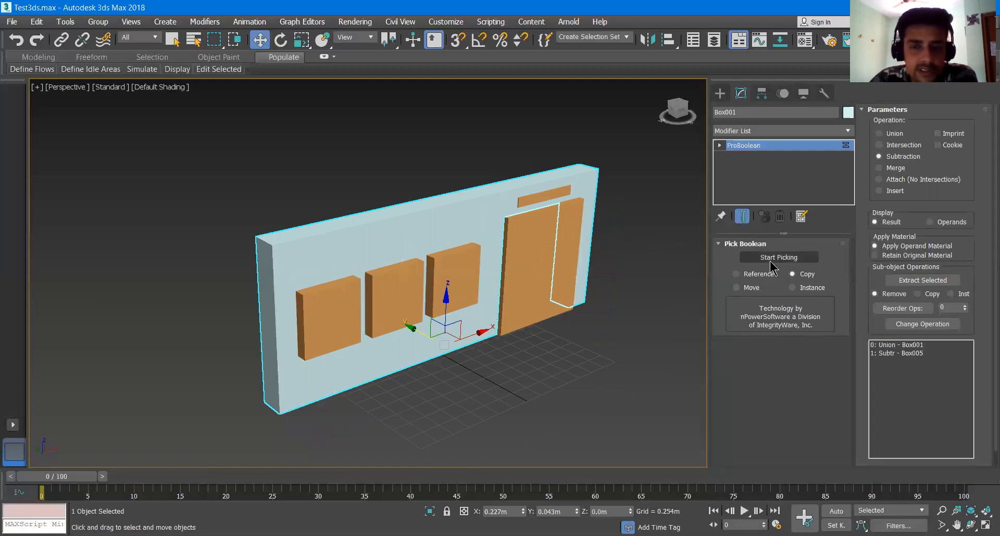
left_click(655, 356)
Step: Apply a new ProBoolean compound object to the wall, using the Subtraction operation and the Move option
left_click(394, 223)
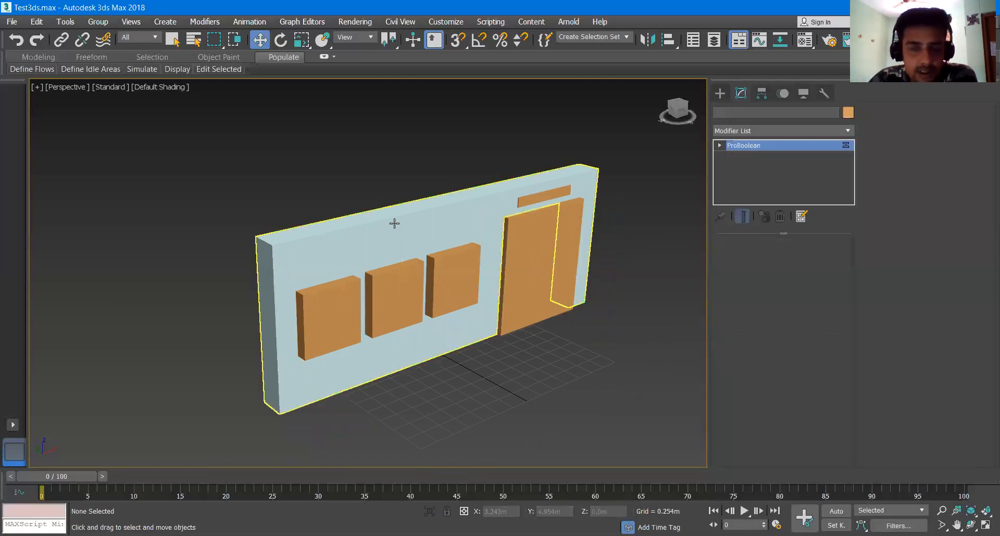
left_click(725, 95)
left_click(739, 129)
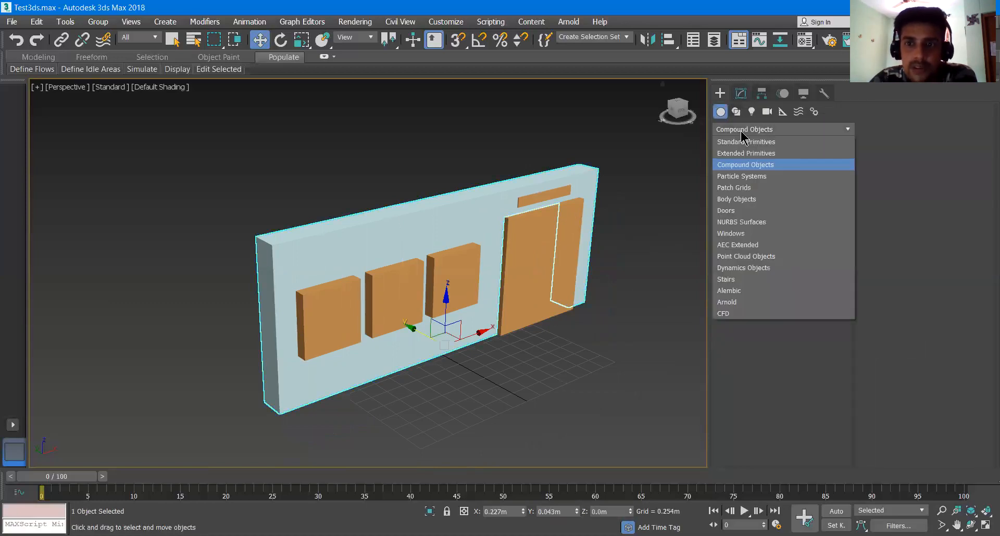
left_click(743, 165)
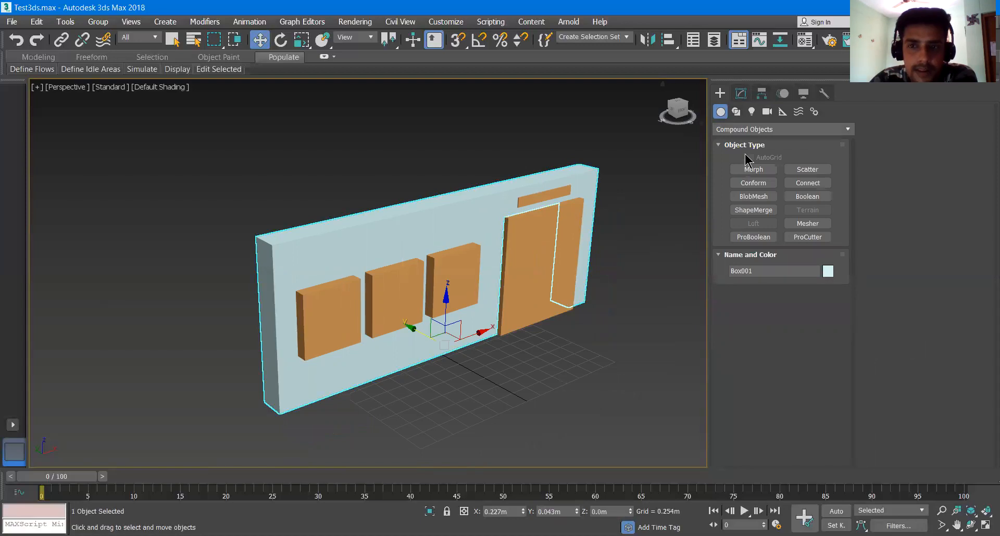
left_click(758, 237)
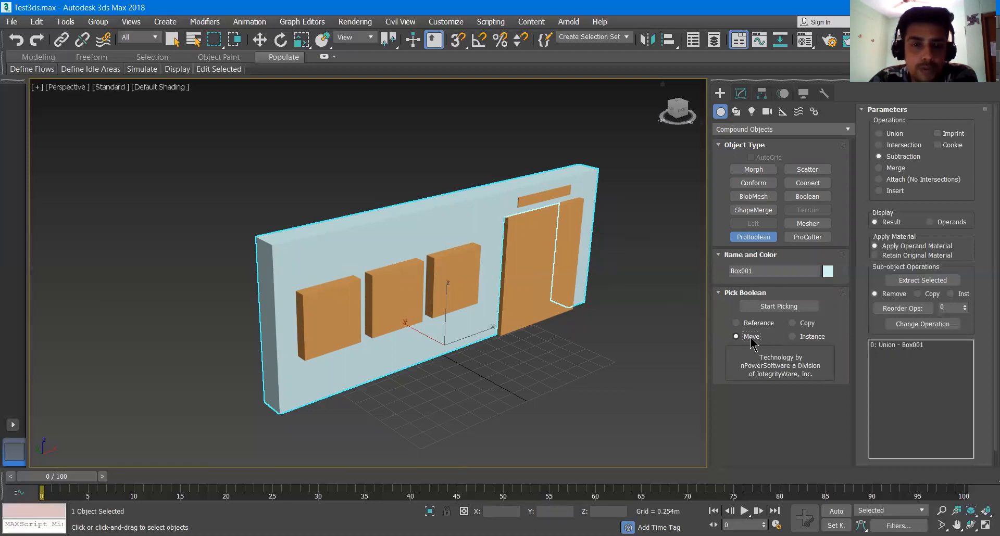
Step: Subtract the three window boxes, the door box and the thin box above the door from the wall
left_click(768, 309)
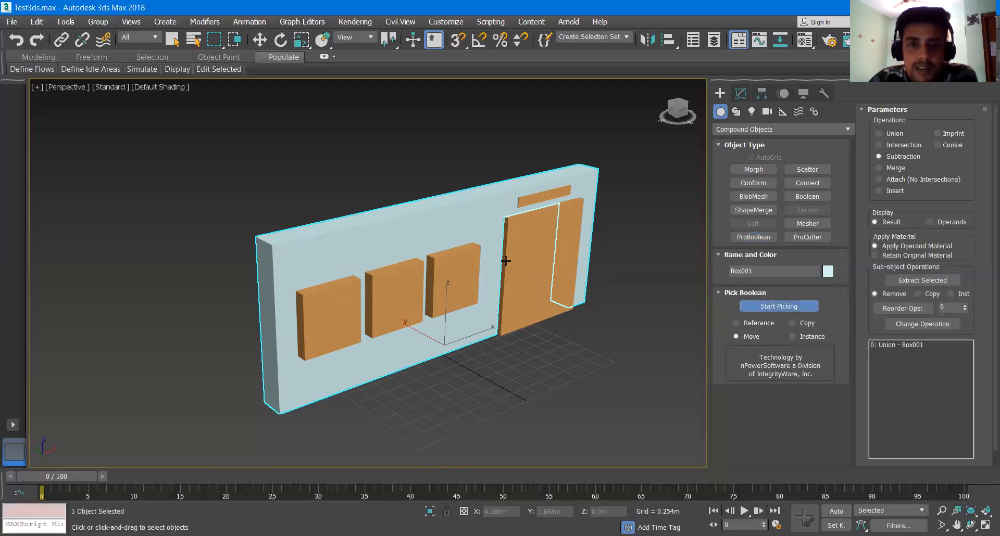
left_click(406, 318)
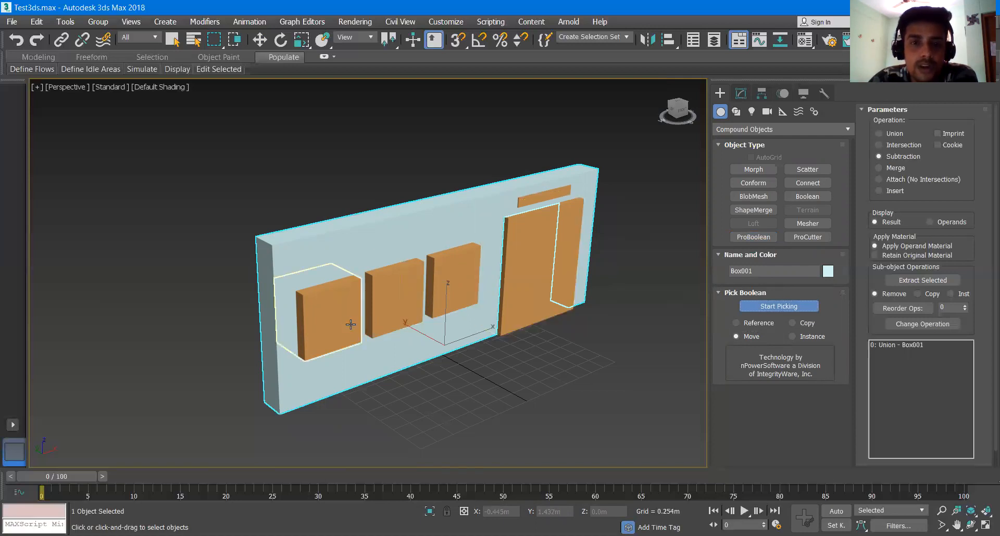
left_click(350, 325)
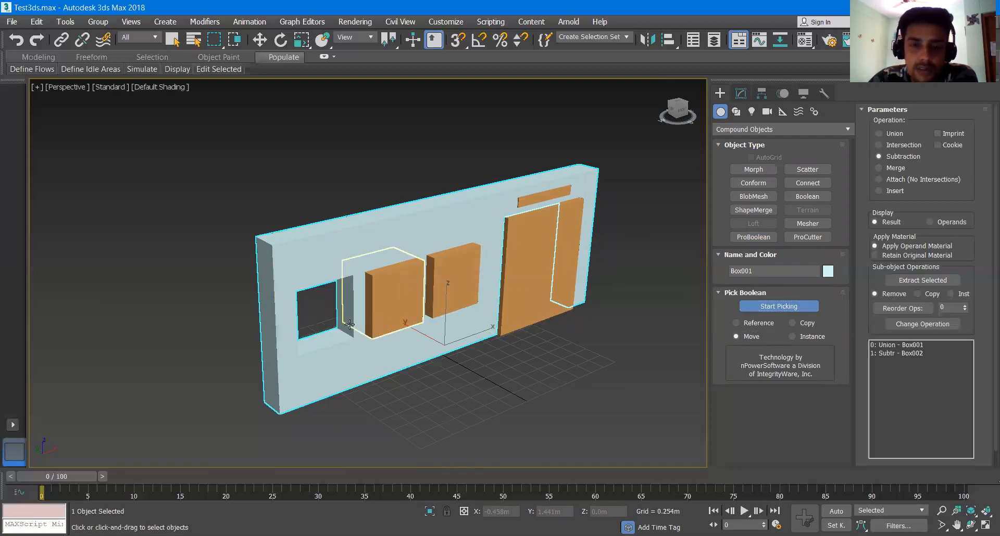
left_click(392, 317)
left_click(461, 284)
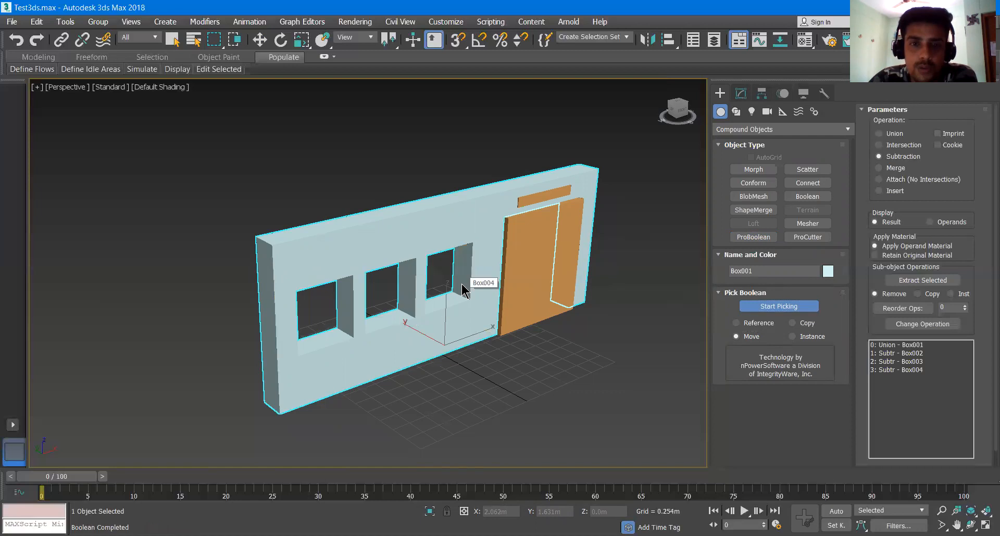
left_click(533, 250)
left_click(540, 196)
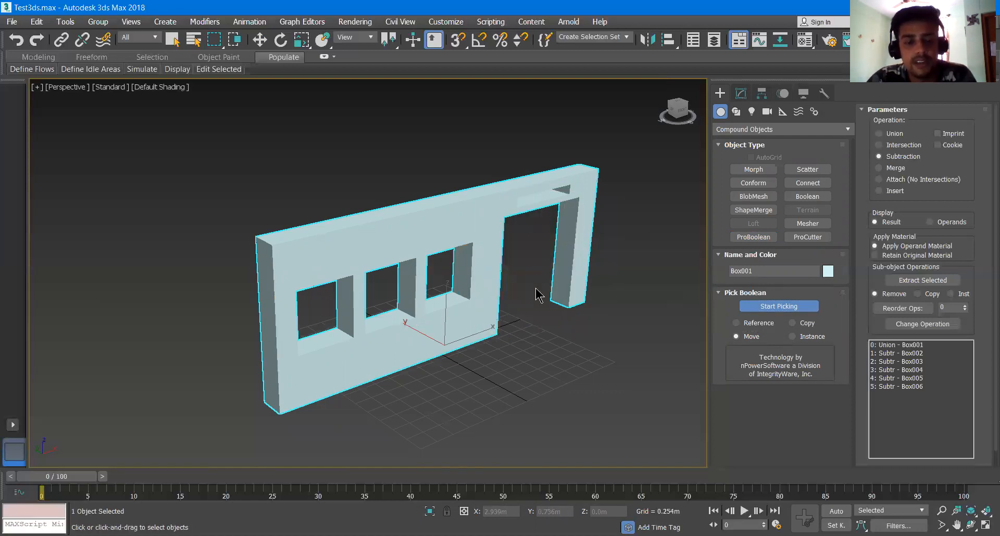
middle_click_drag(535, 288, 505, 272, "alt")
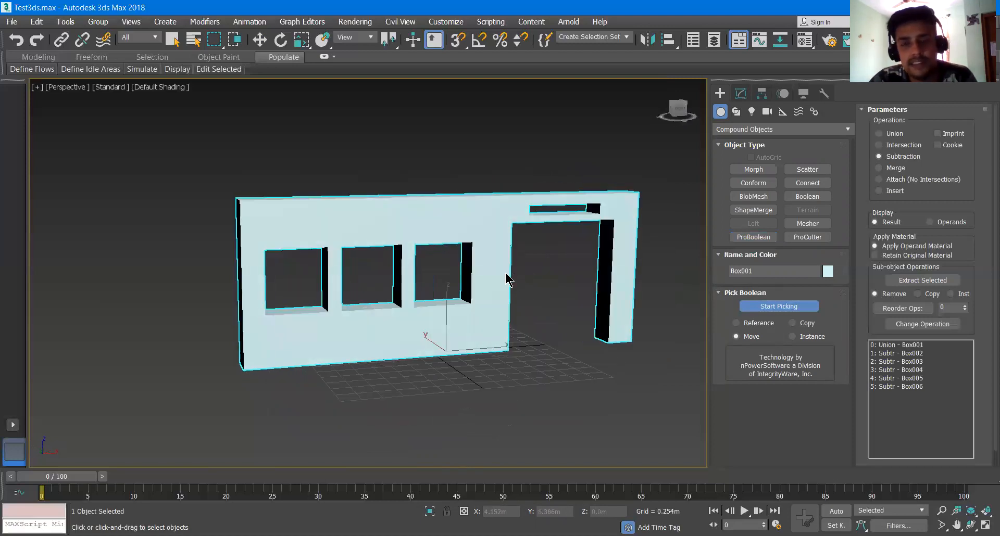